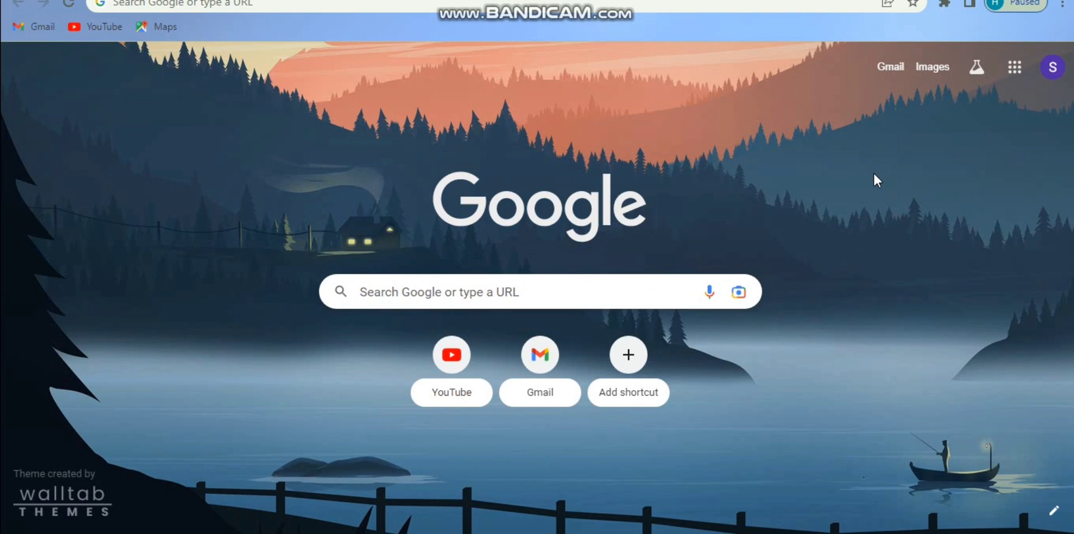
- Load the pasted WordPress admin address and log in to reach the Dashboard
left_click(730, 4)
type("projects.technivetechnologies.com/komal/wp-admin/")
key("Return")
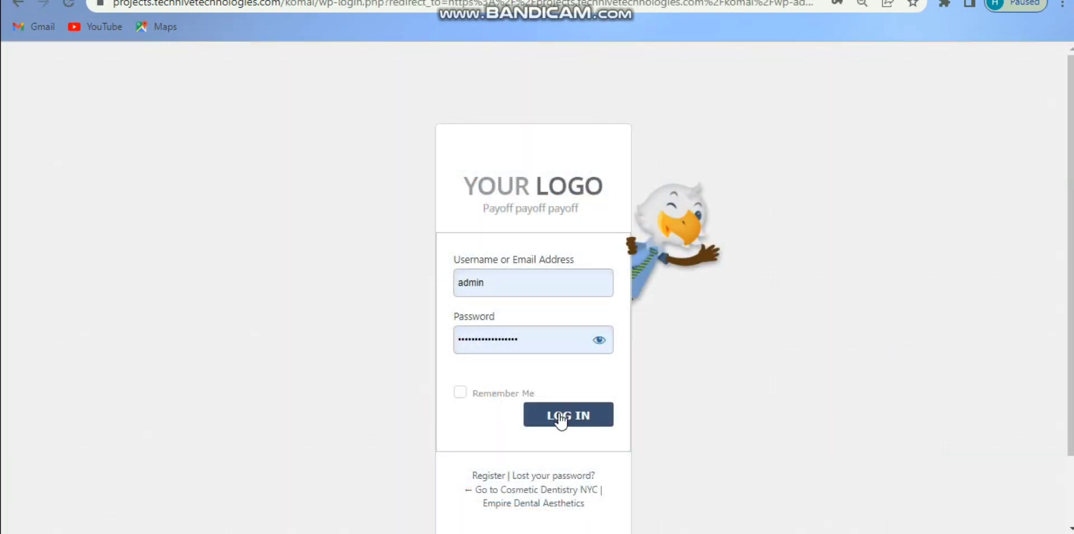
left_click(561, 421)
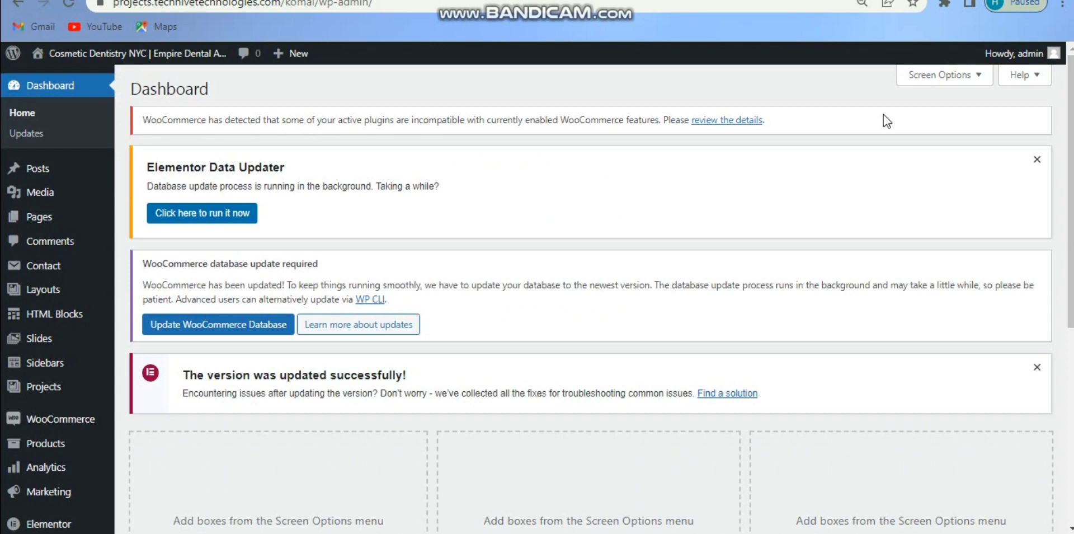
- Open Elementor Header #659 for editing from Templates > Theme Builder
scroll(404, 371, "down", 3)
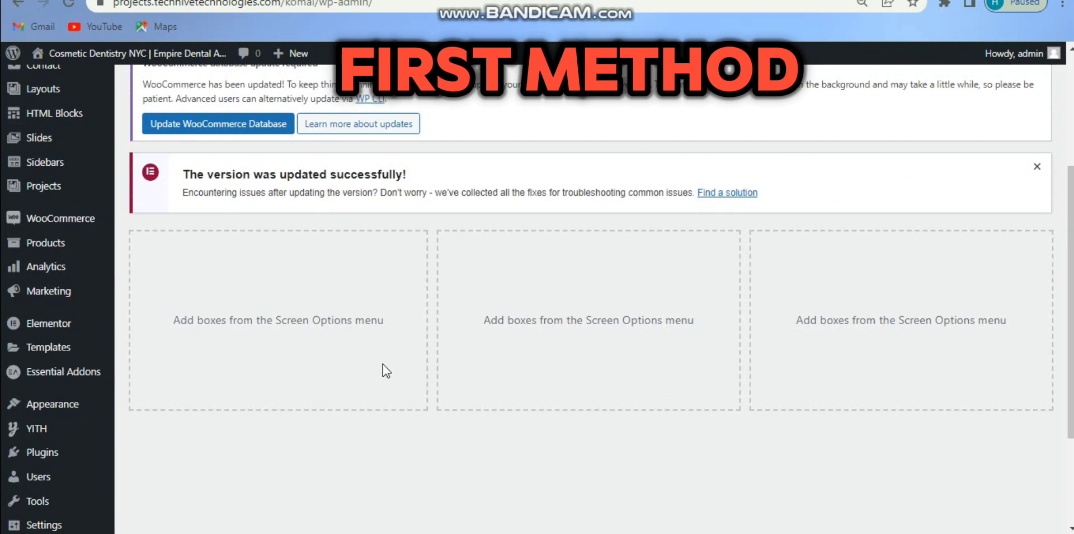
mouse_move(66, 347)
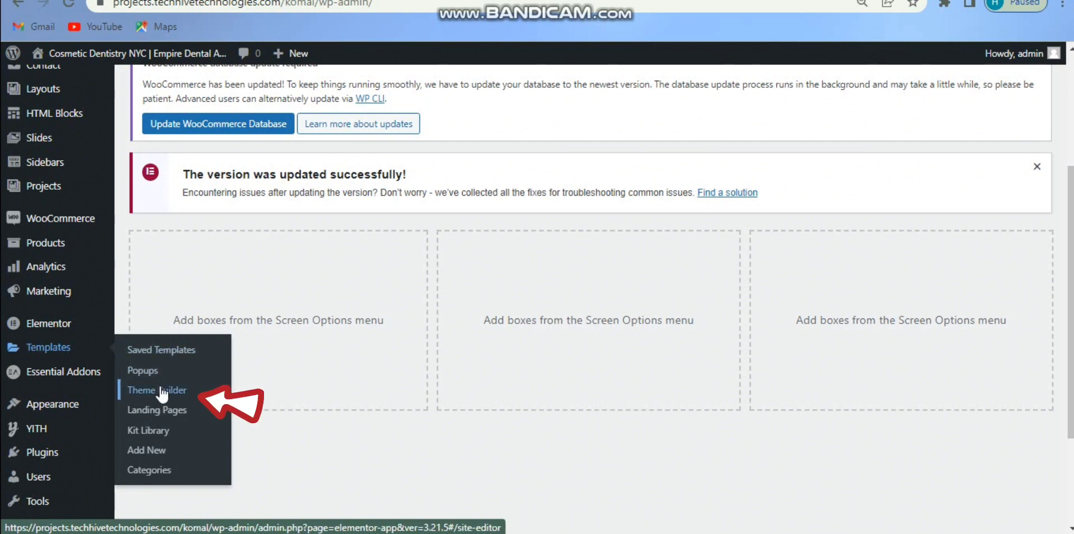
left_click(160, 389)
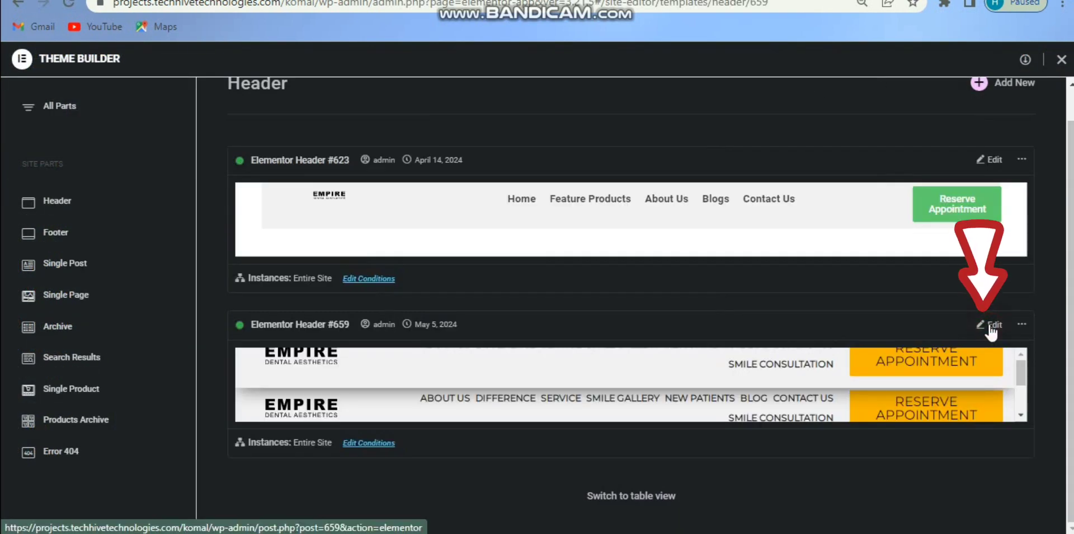
left_click(990, 329)
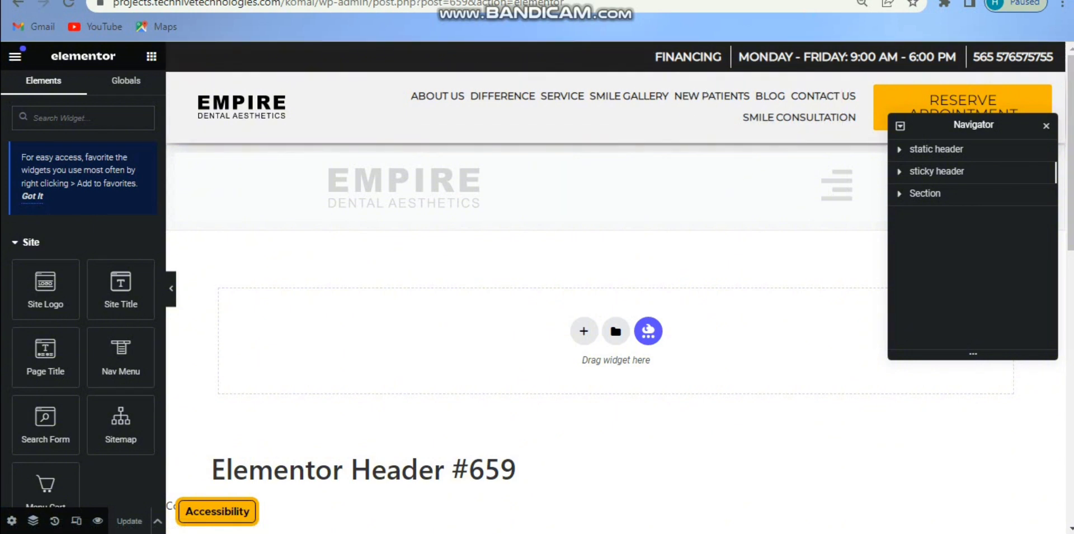
- In a new tab, load the site homepage and edit Elementor Header #659 via the admin bar
key("ctrl+t")
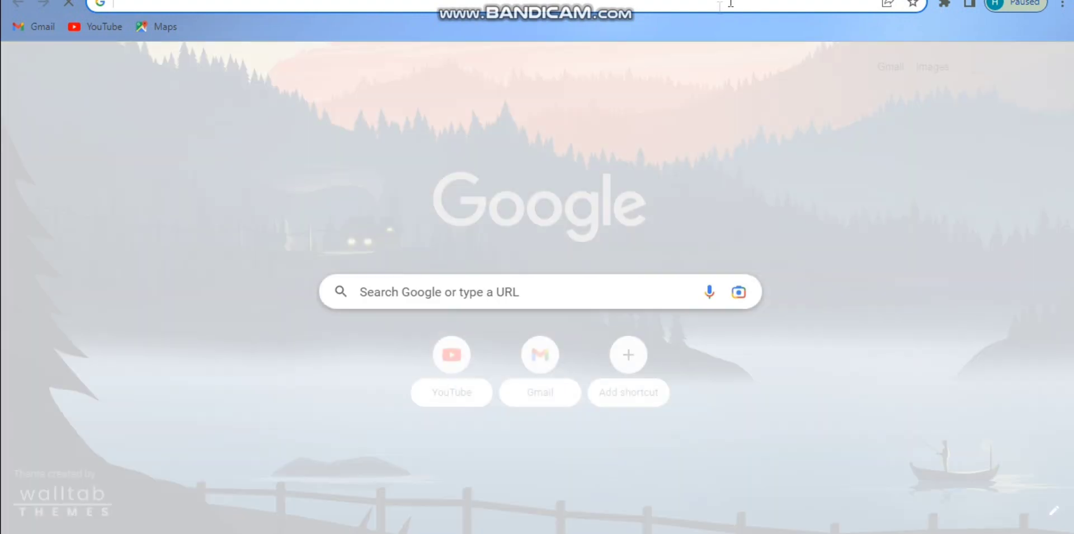
left_click(720, 7)
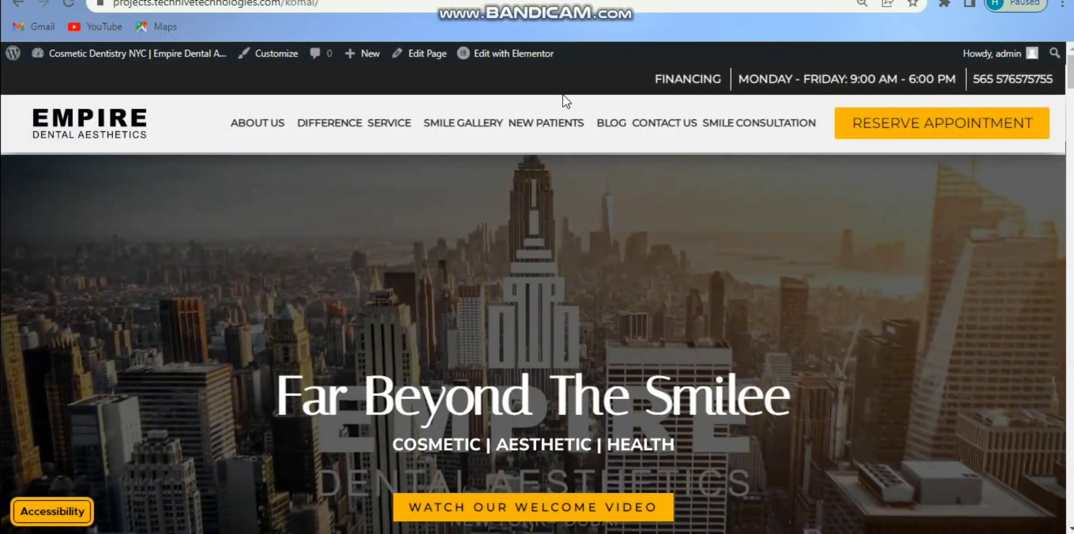
mouse_move(519, 60)
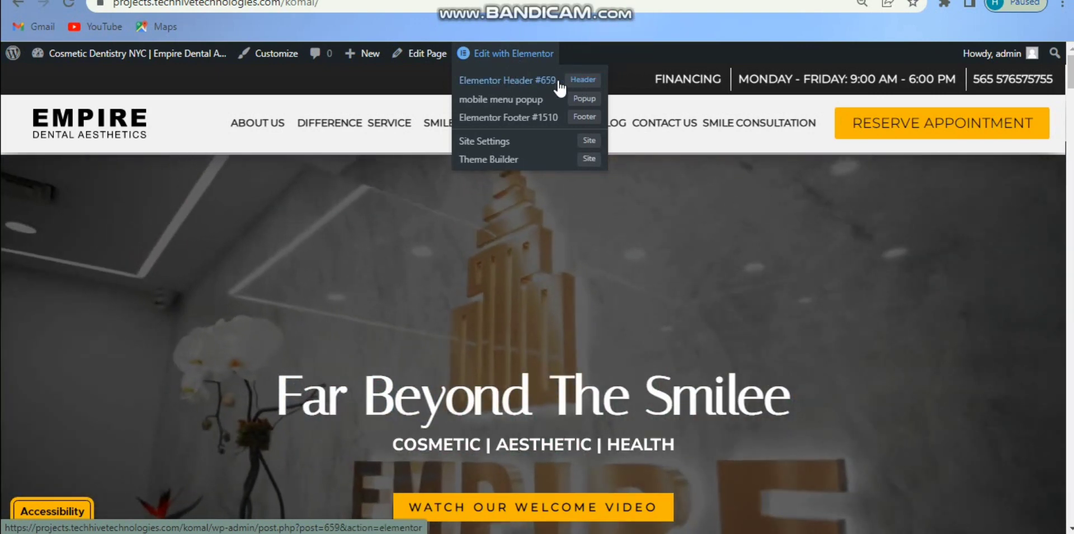
left_click(532, 83)
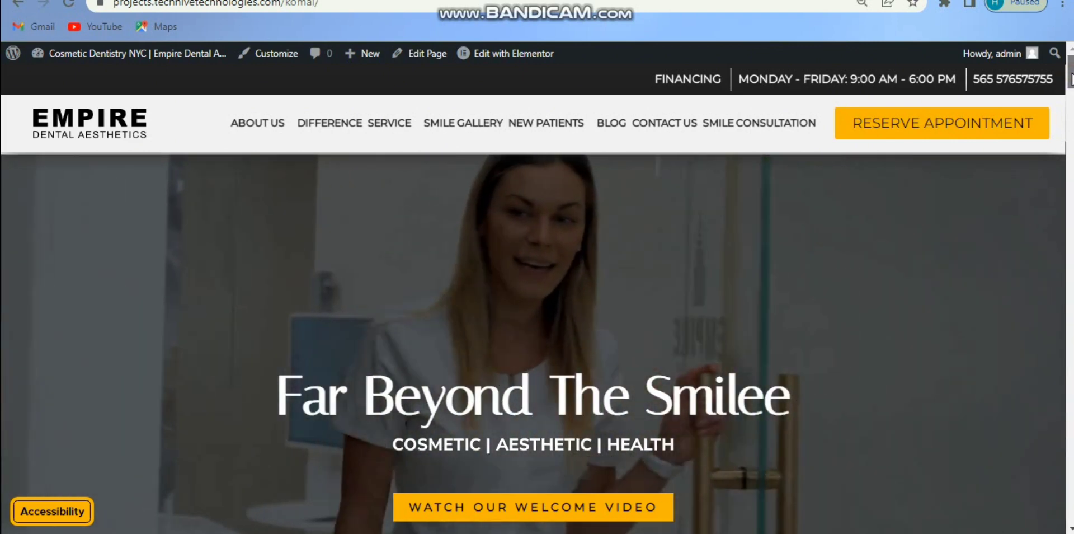
left_click_drag(1070, 78, 1070, 125)
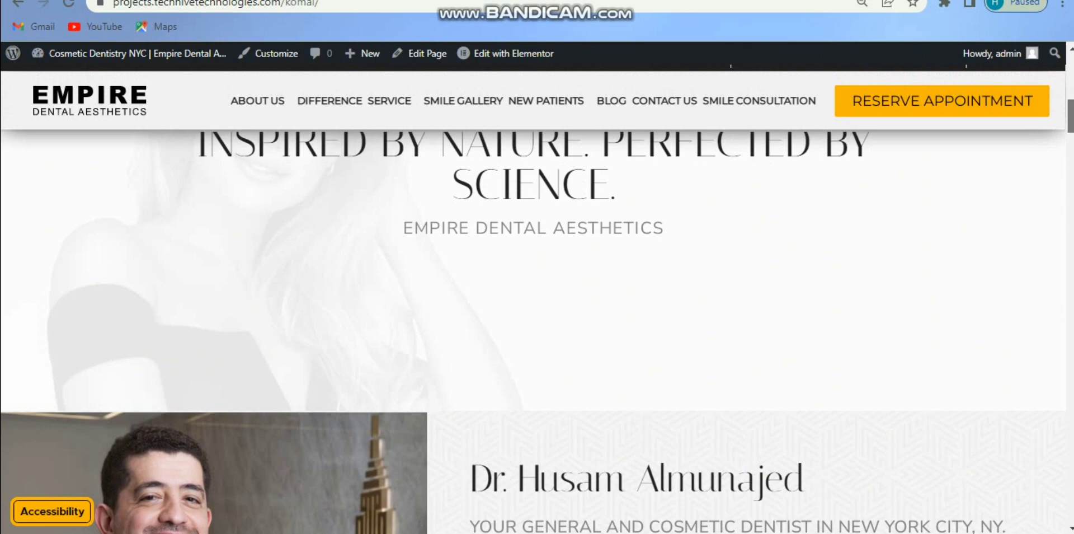
left_click_drag(1070, 126, 1070, 80)
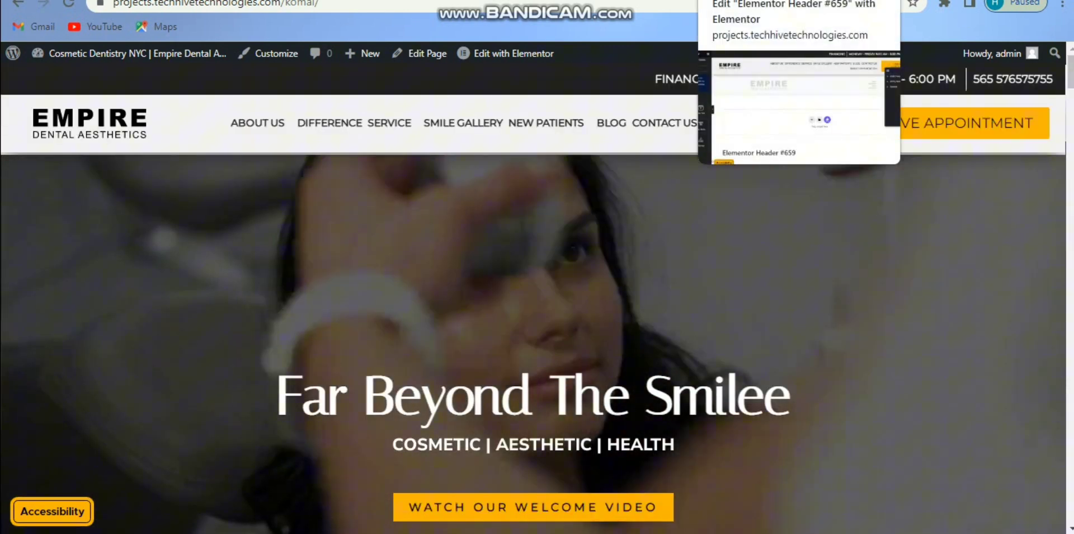
- Back in the Header #659 editor, duplicate the static header section
left_click(800, 0)
left_click(625, 51)
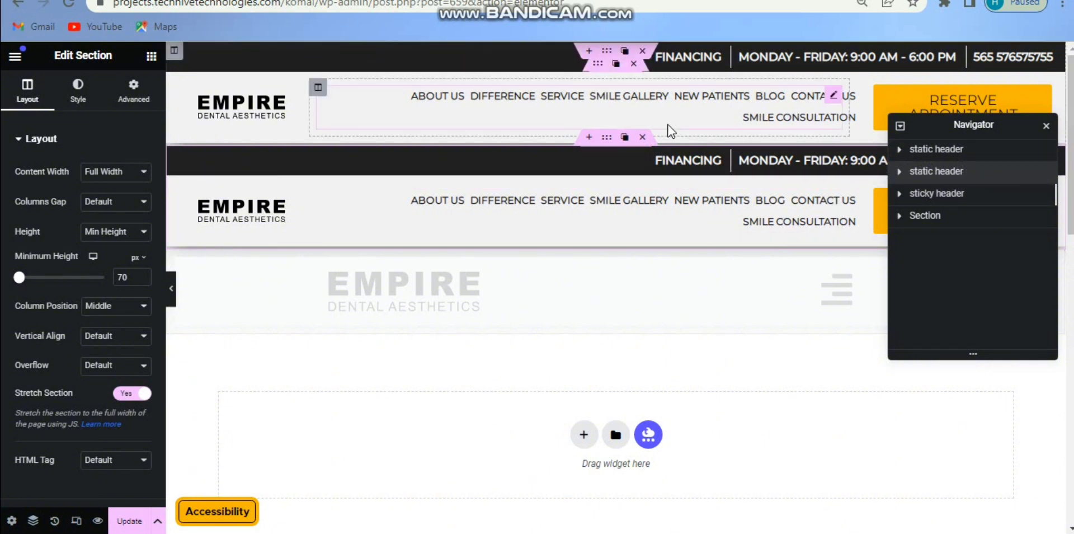
- Delete the duplicate static header and reveal the sticky header's custom CSS (top -150px)
left_click(643, 137)
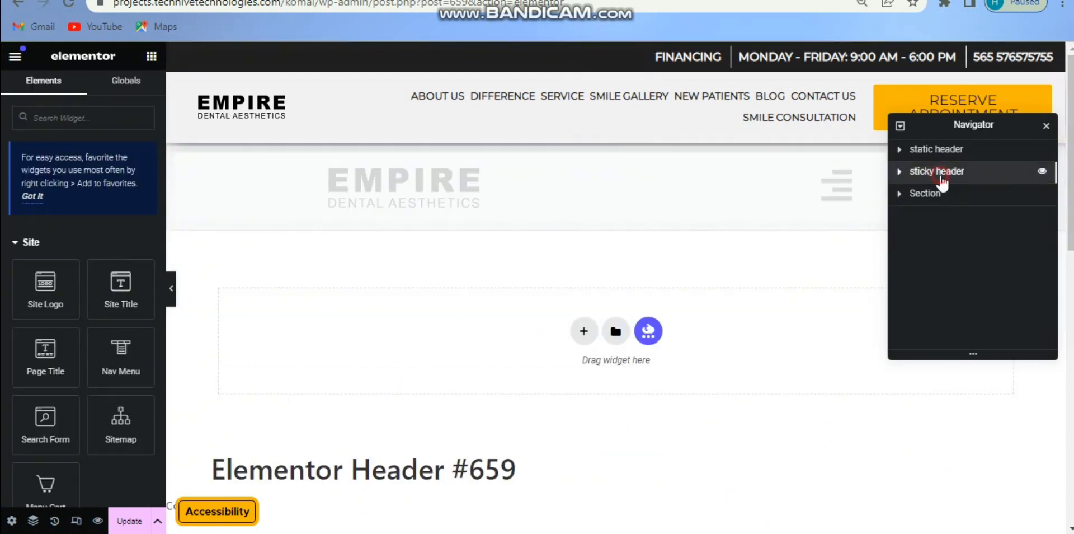
left_click(941, 178)
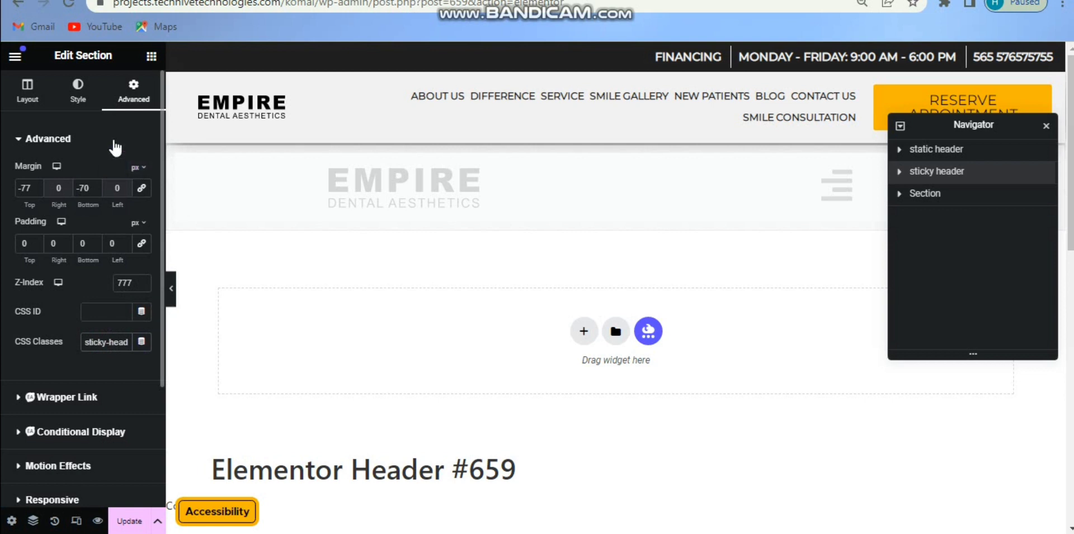
left_click(113, 145)
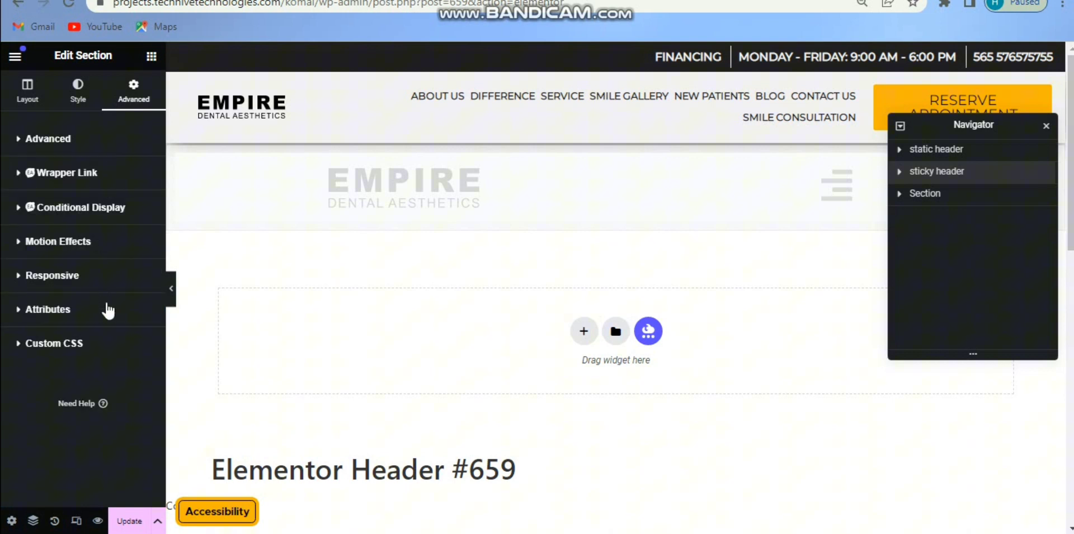
left_click(108, 350)
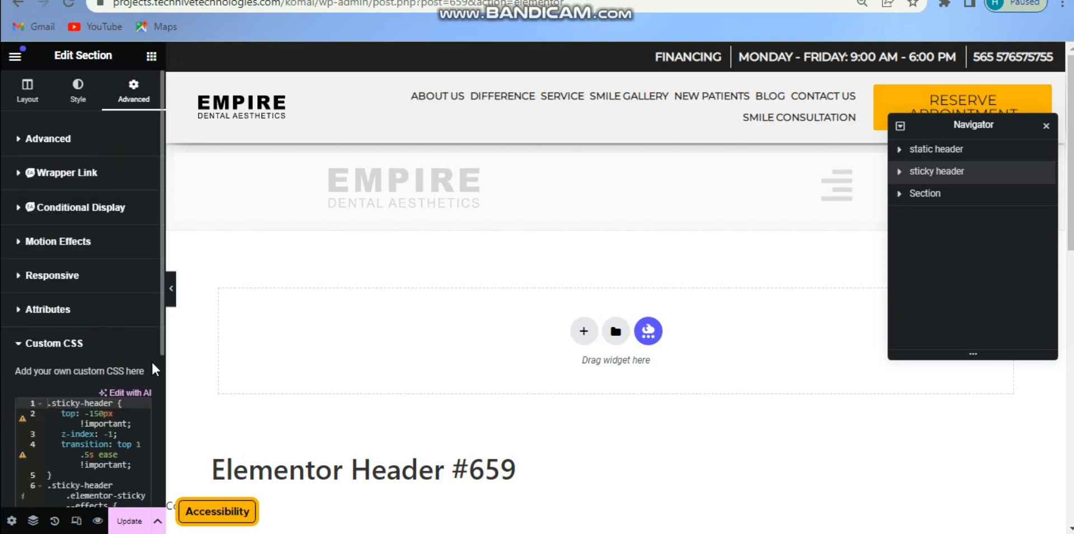
left_click_drag(162, 351, 155, 439)
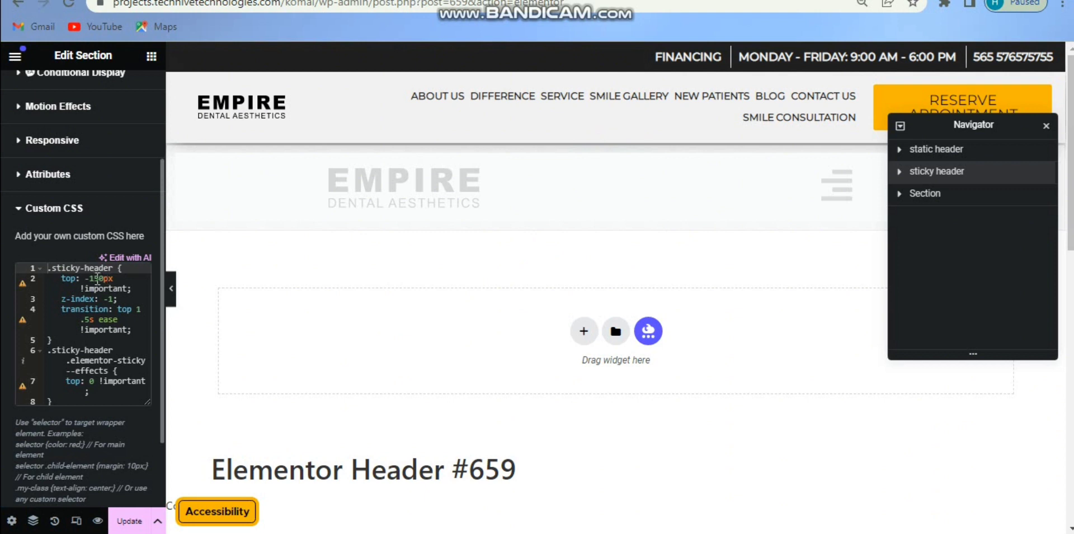
scroll(84, 251, "up", 5)
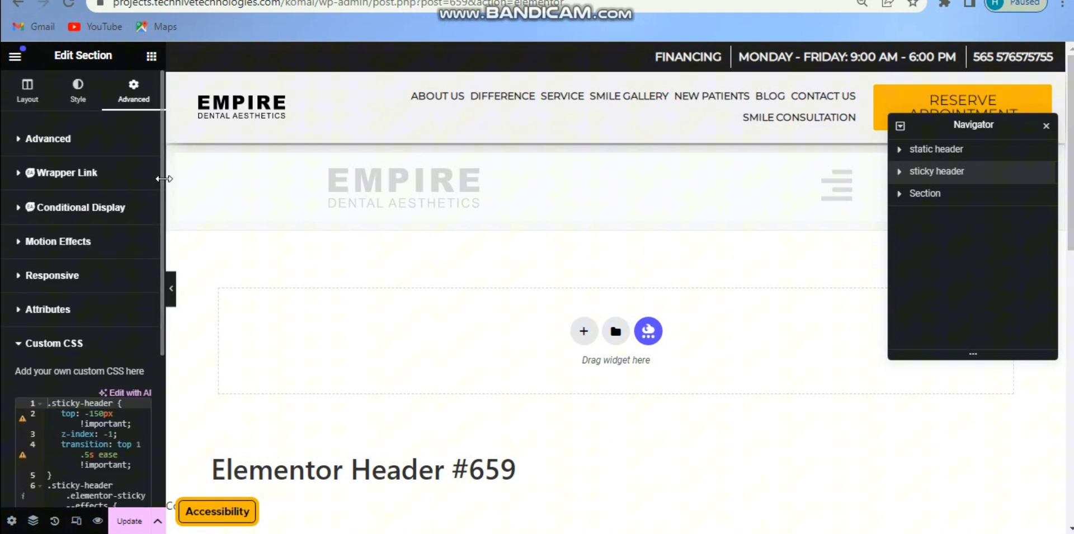
- Under Motion Effects, keep the sticky header's Sticky position set to Top
left_click(67, 255)
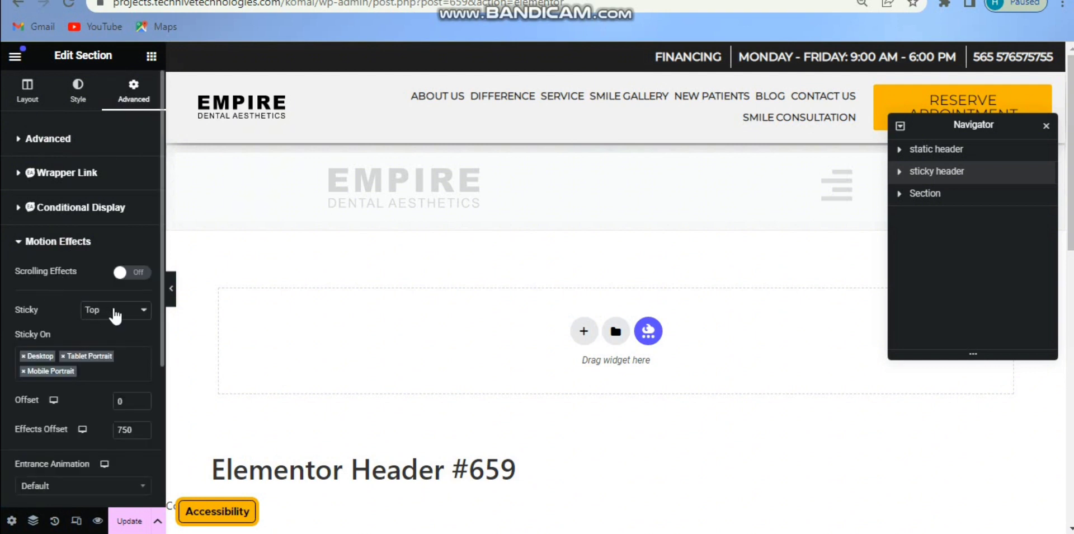
left_click(112, 309)
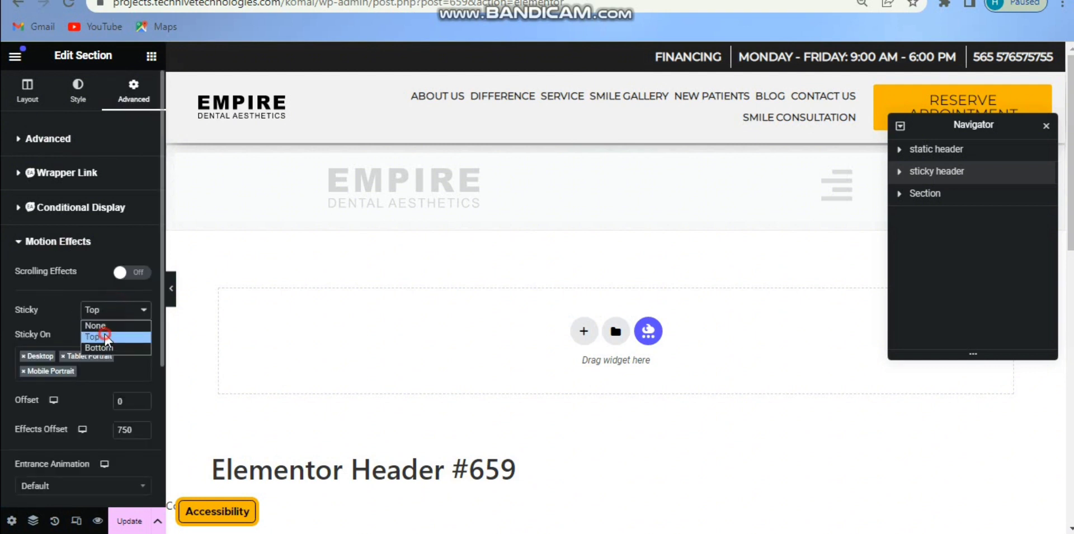
left_click(107, 336)
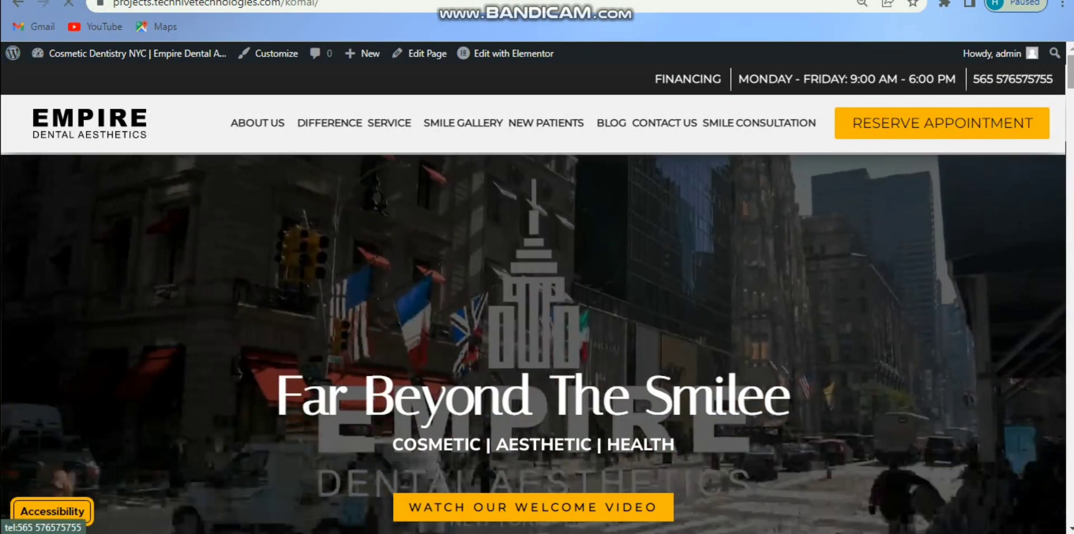
- Scroll the reloaded homepage down and up to check the sticky header, then return to Elementor
scroll(537, 299, "down", 10)
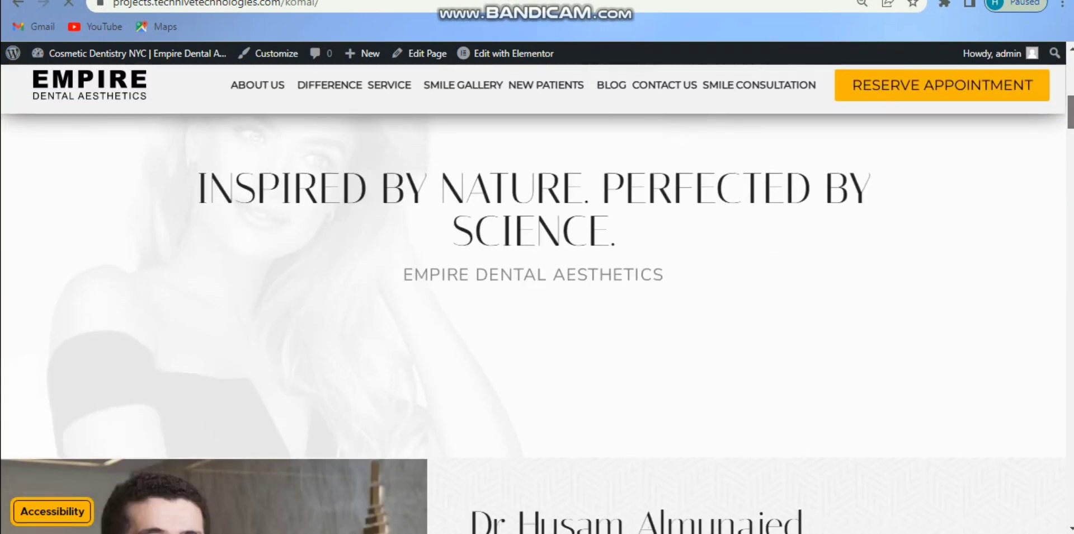
scroll(1071, 62, "up", 10)
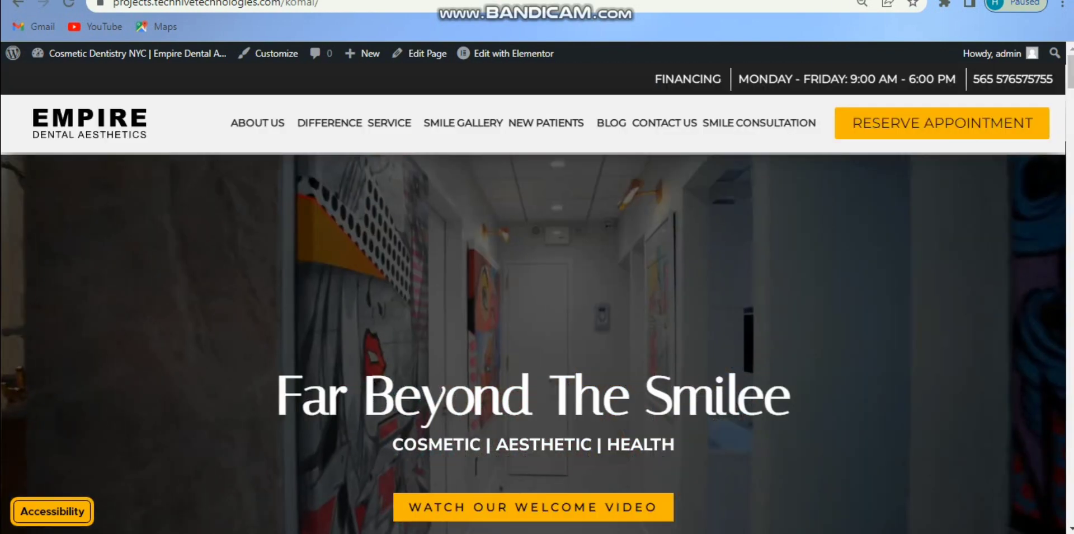
left_click(749, 2)
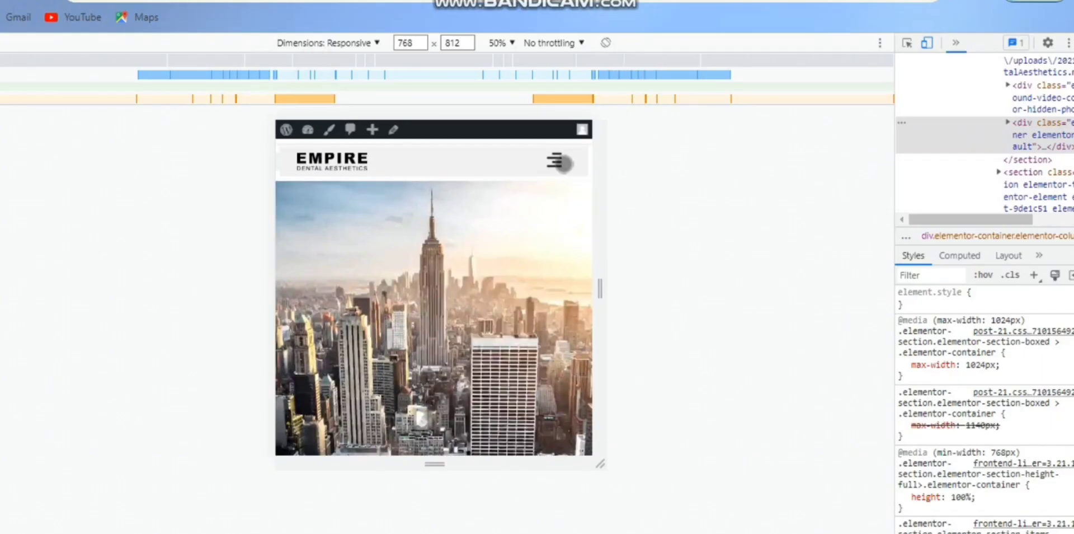
left_click(563, 162)
left_click(351, 59)
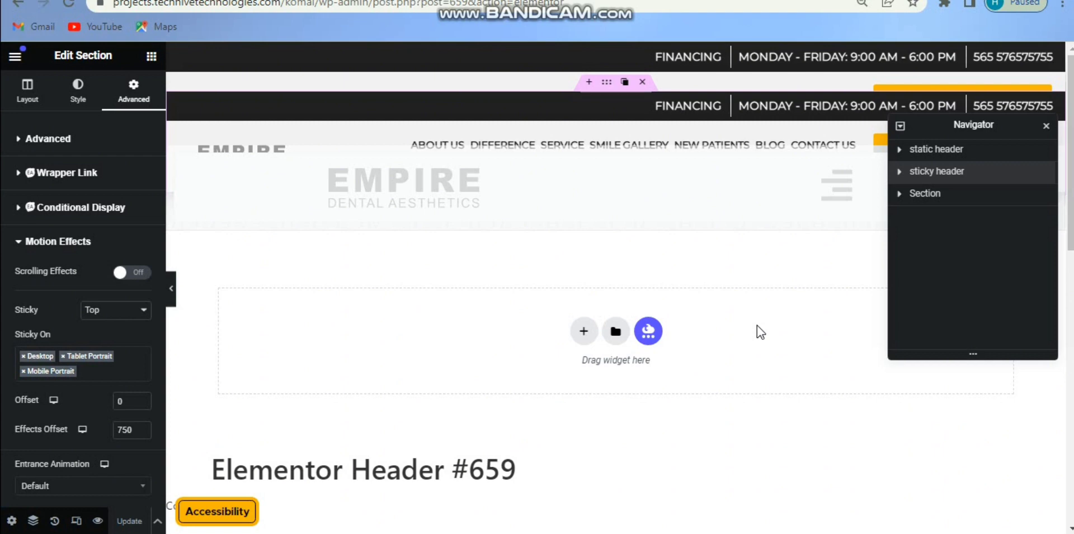
key("ctrl+t")
type("p")
key("Return")
scroll(250, 355, "down", 4)
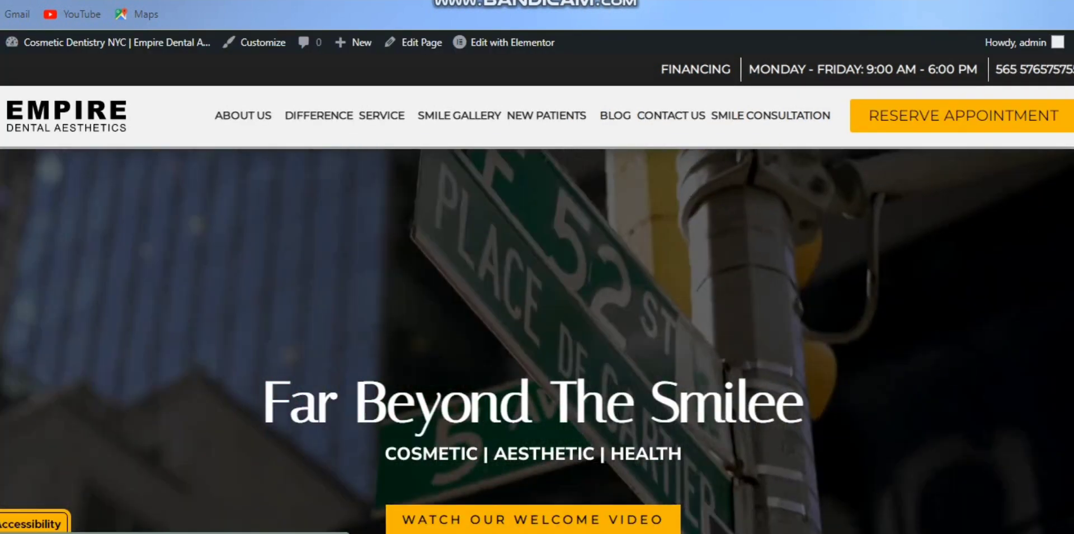
scroll(537, 280, "down", 8)
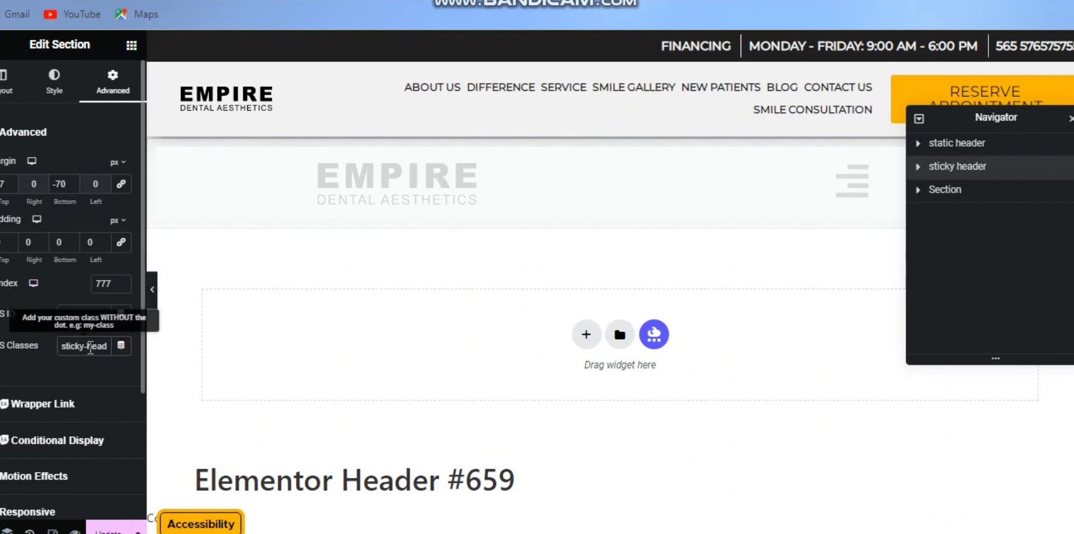
scroll(90, 350, "down", 5)
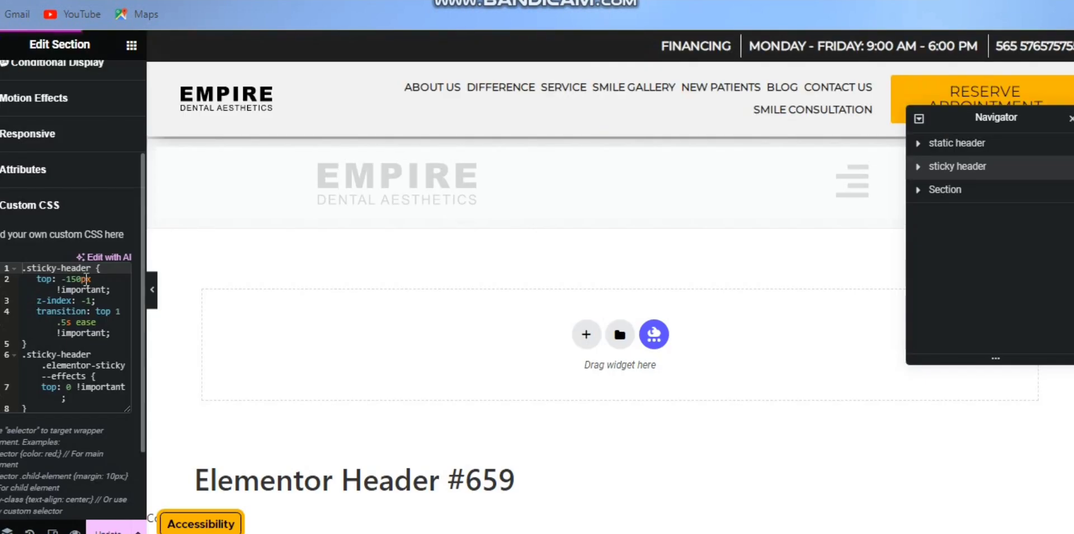
scroll(73, 279, "up", 5)
left_click(33, 163)
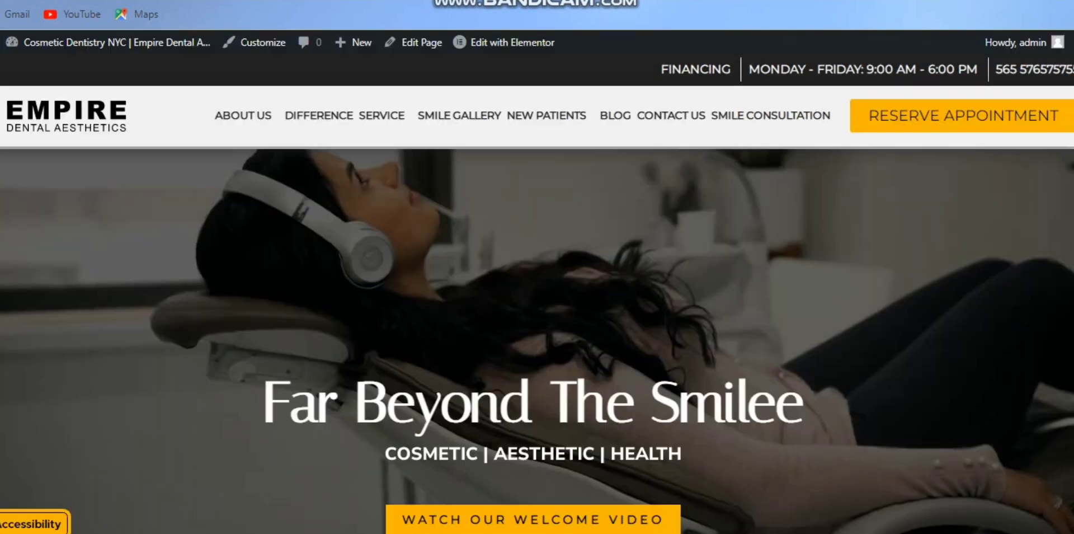
scroll(537, 267, "down", 2)
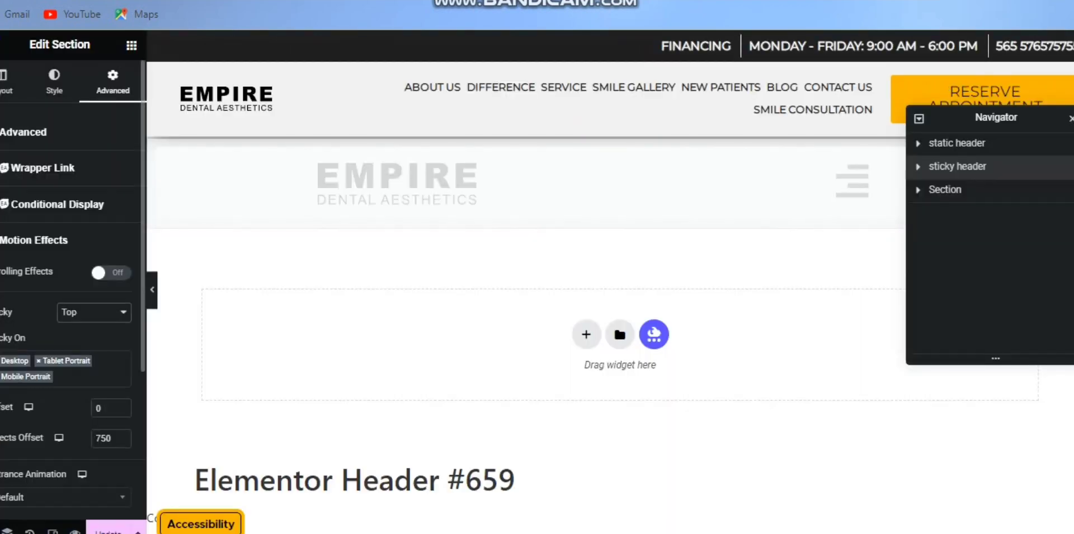